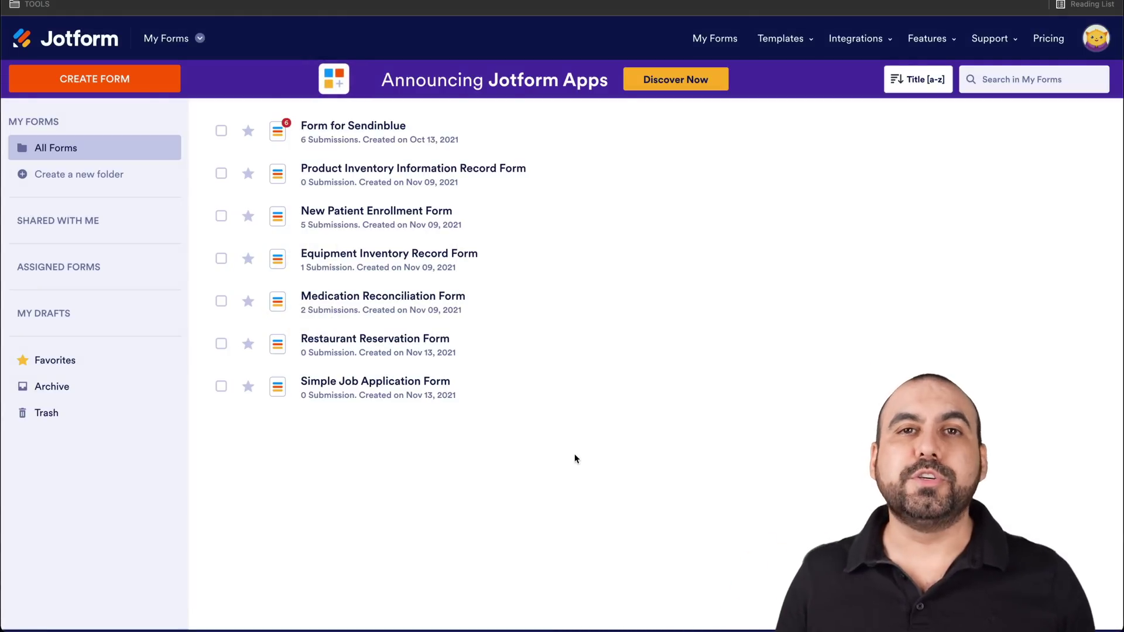
- From My Apps, create a new app using Start From Scratch
left_click(179, 40)
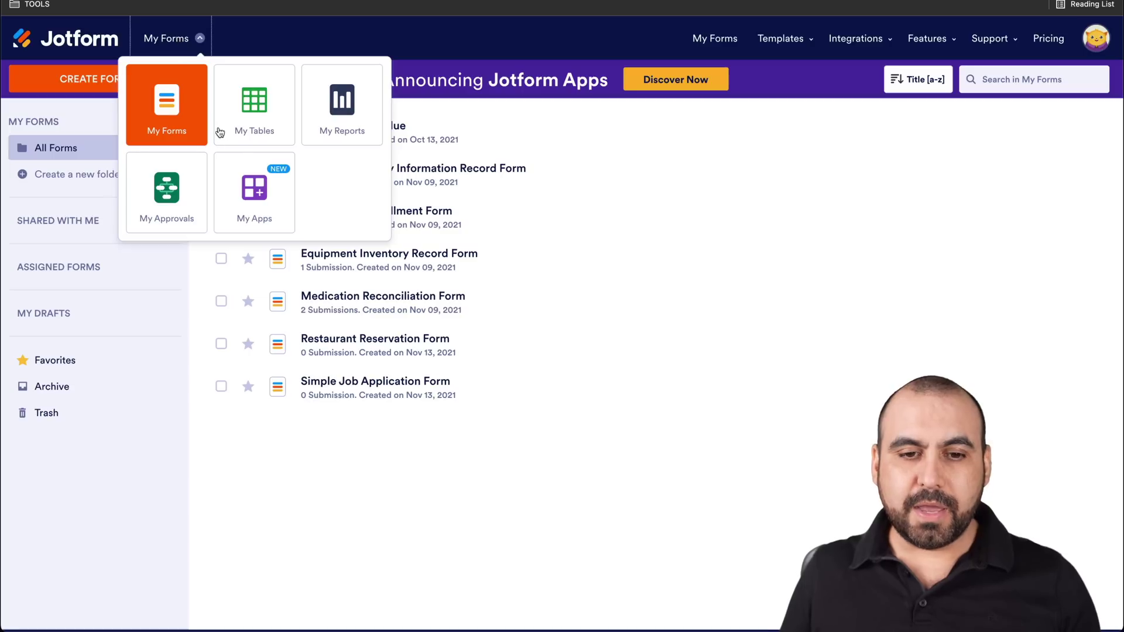
left_click(259, 183)
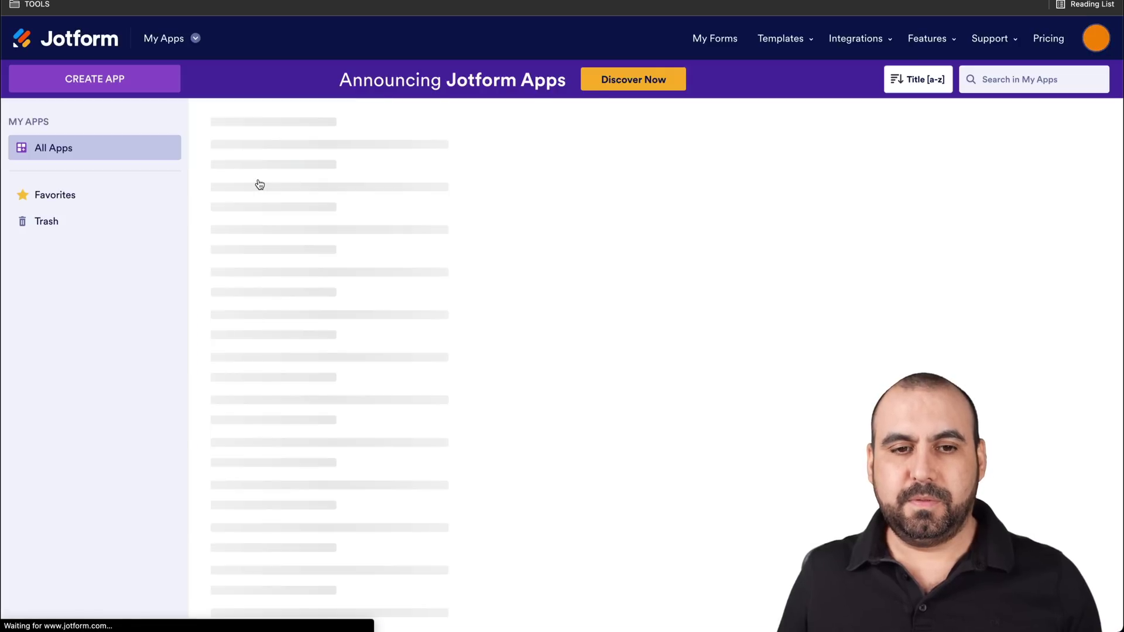
left_click(141, 89)
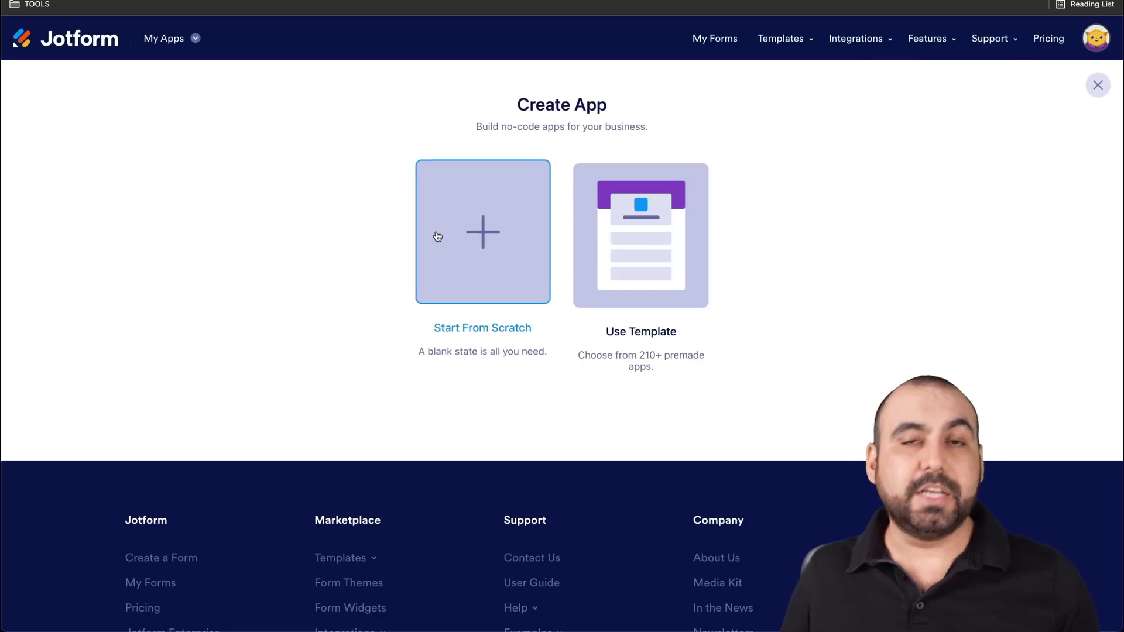
left_click(437, 236)
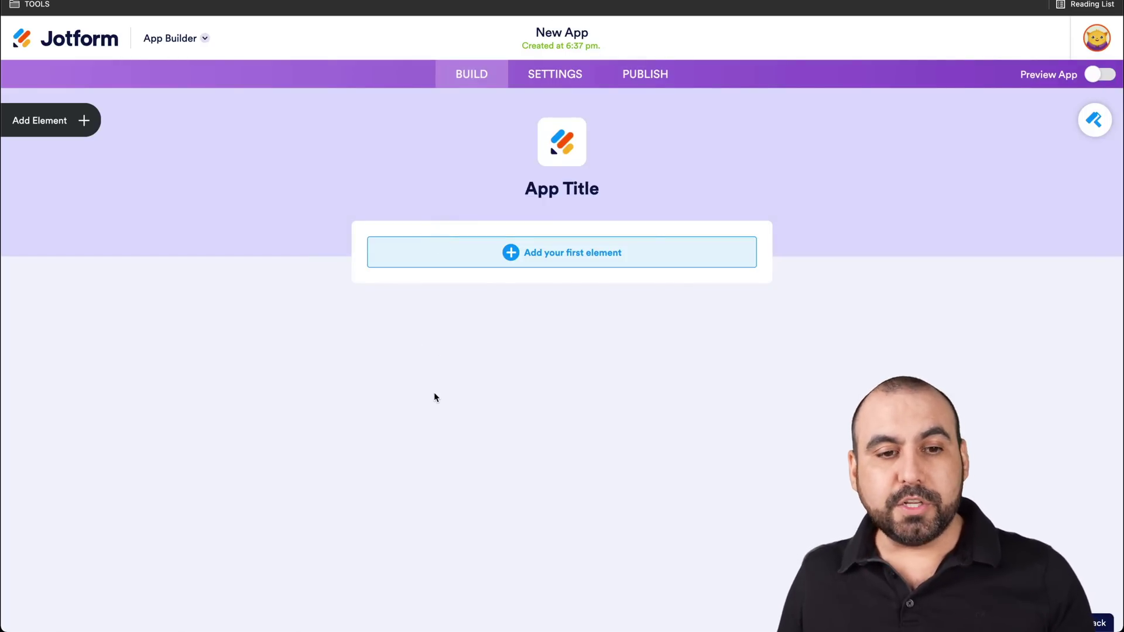
- Add five Button elements from the Basic element list to the homepage
left_click(83, 121)
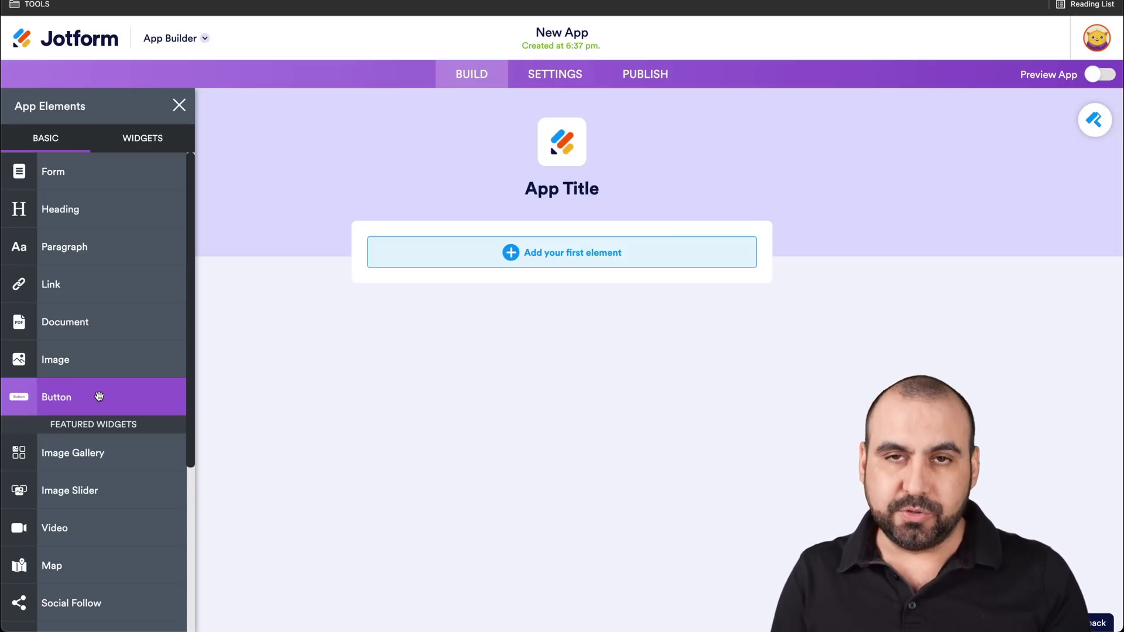
left_click(71, 396)
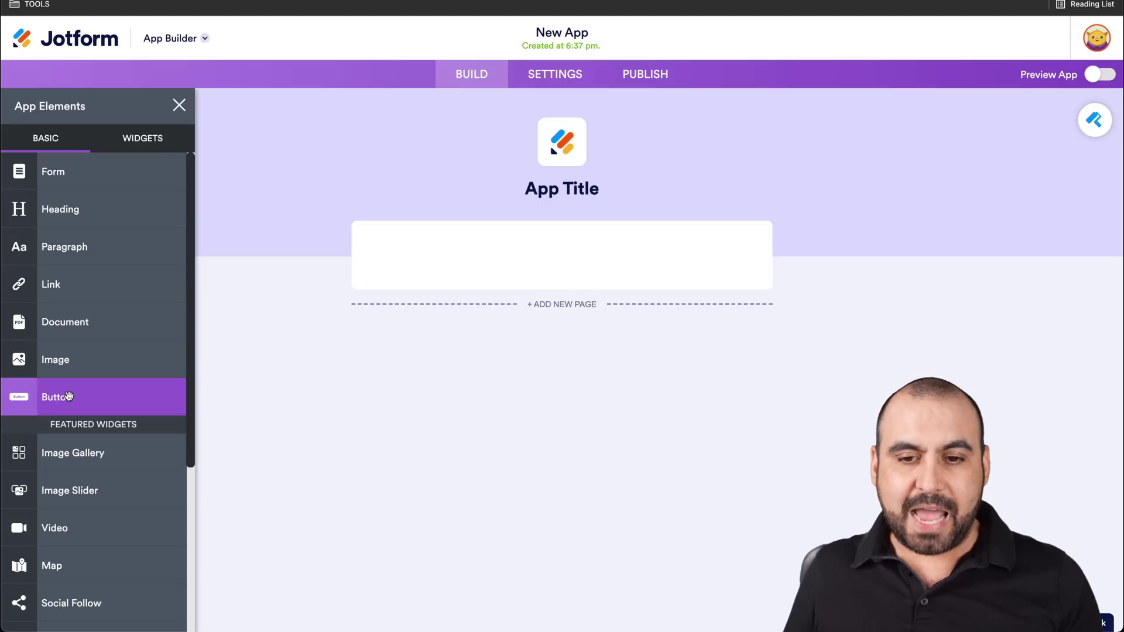
left_click(71, 396)
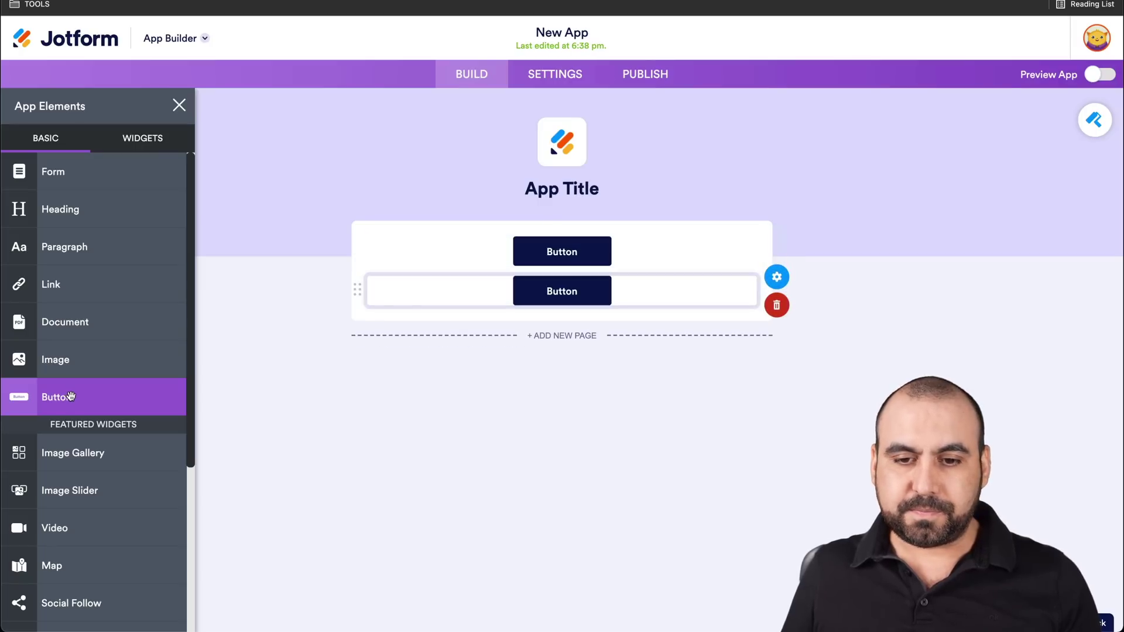
left_click(70, 396)
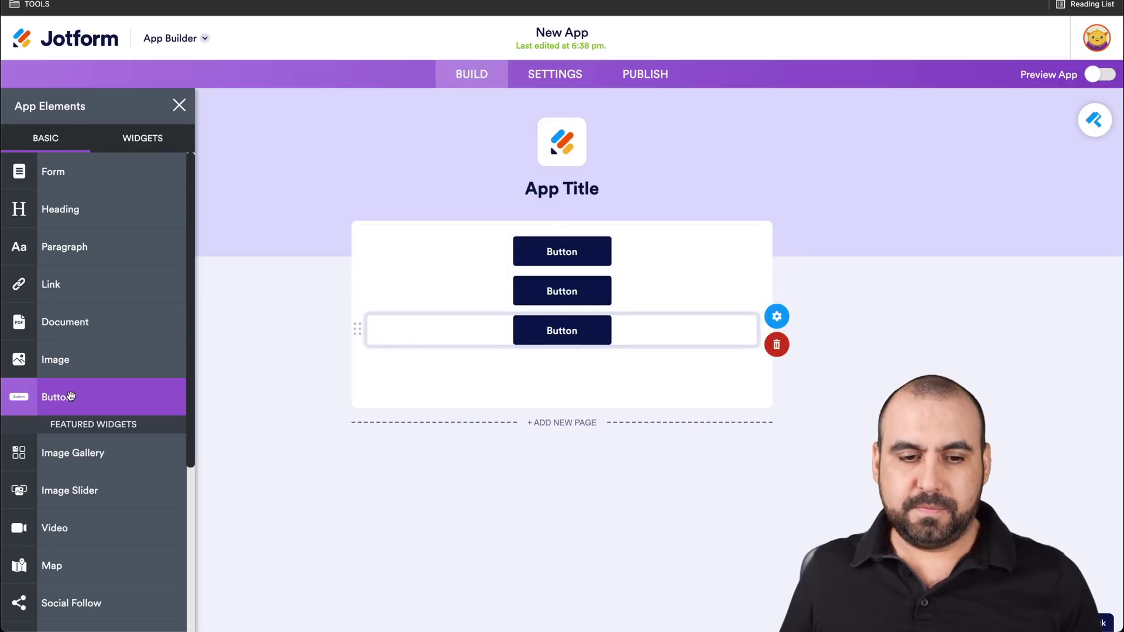
left_click(70, 397)
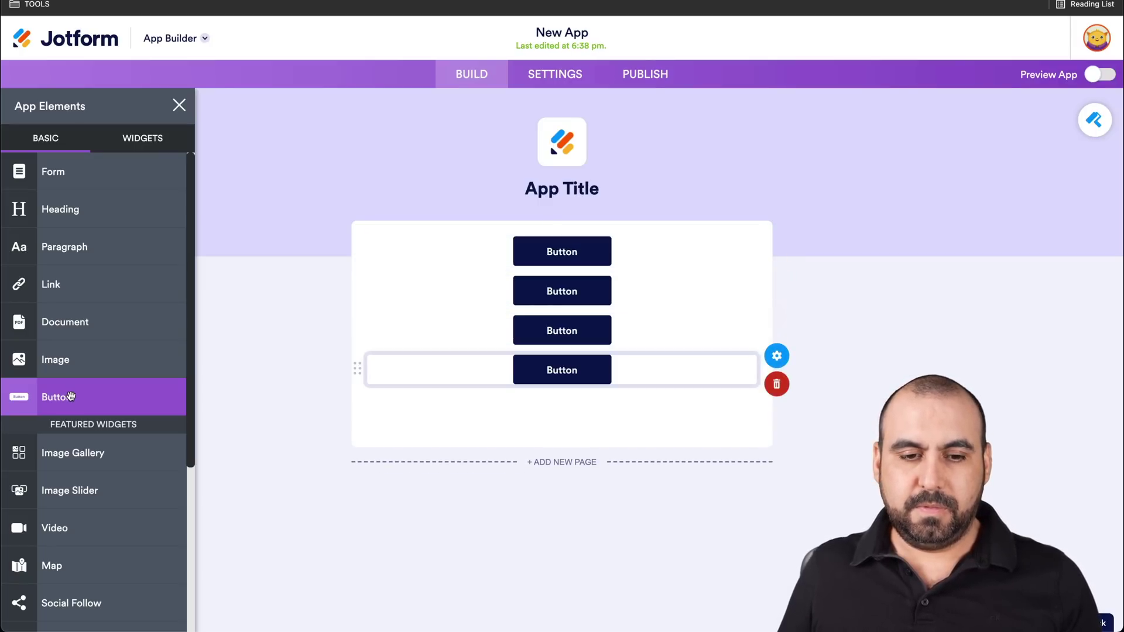
left_click(71, 396)
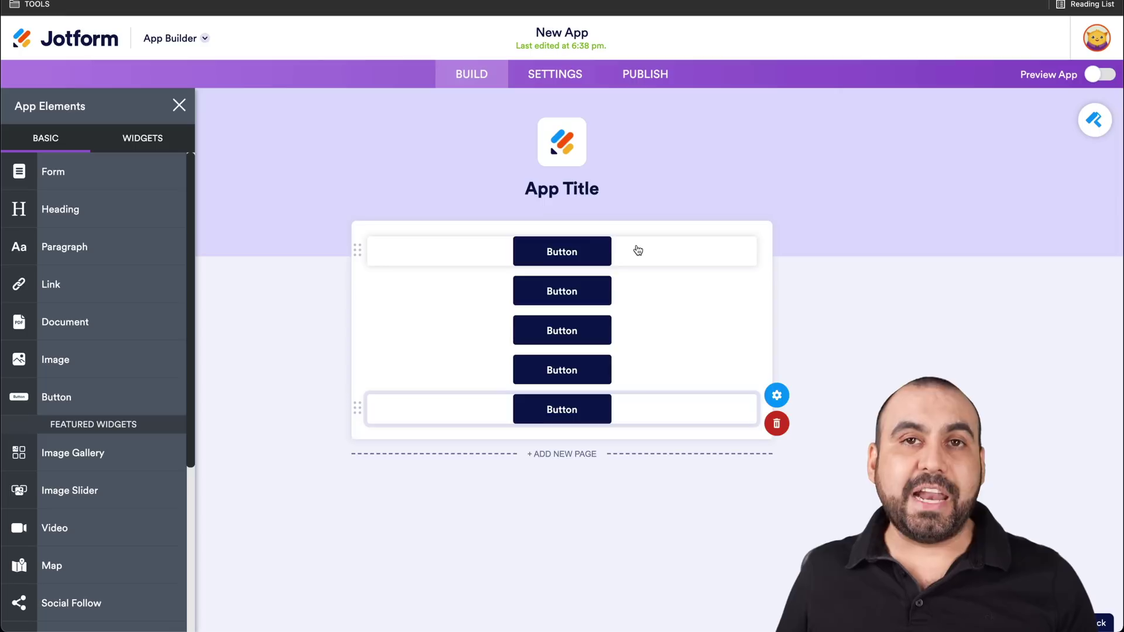
- Set the first button's action to Visit URL with the link jotform.com
left_click(613, 253)
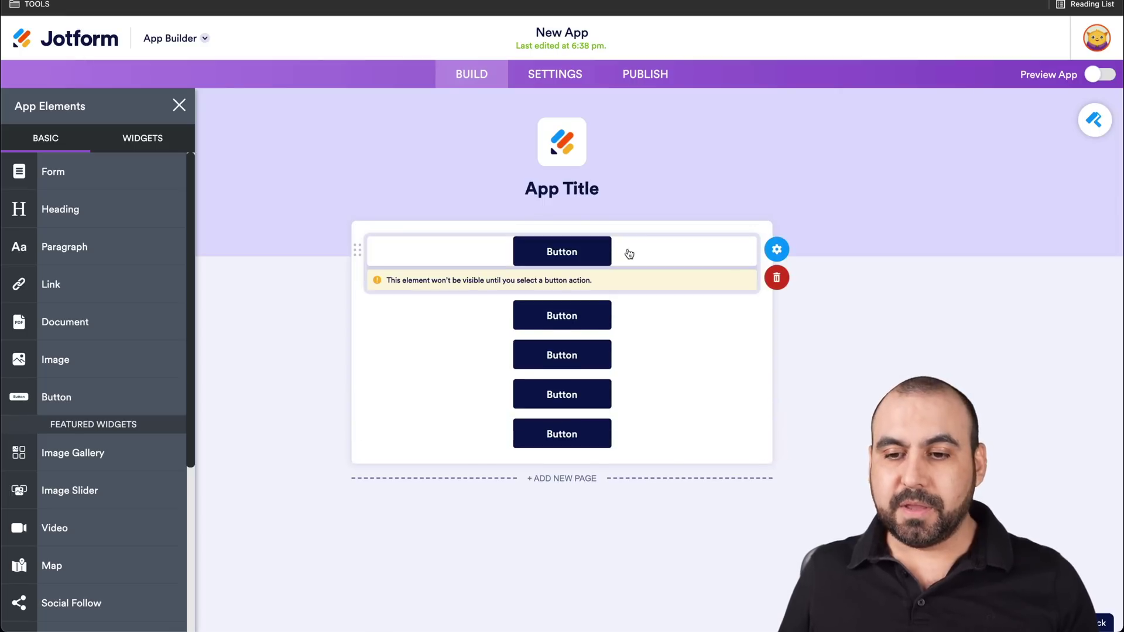
left_click(776, 250)
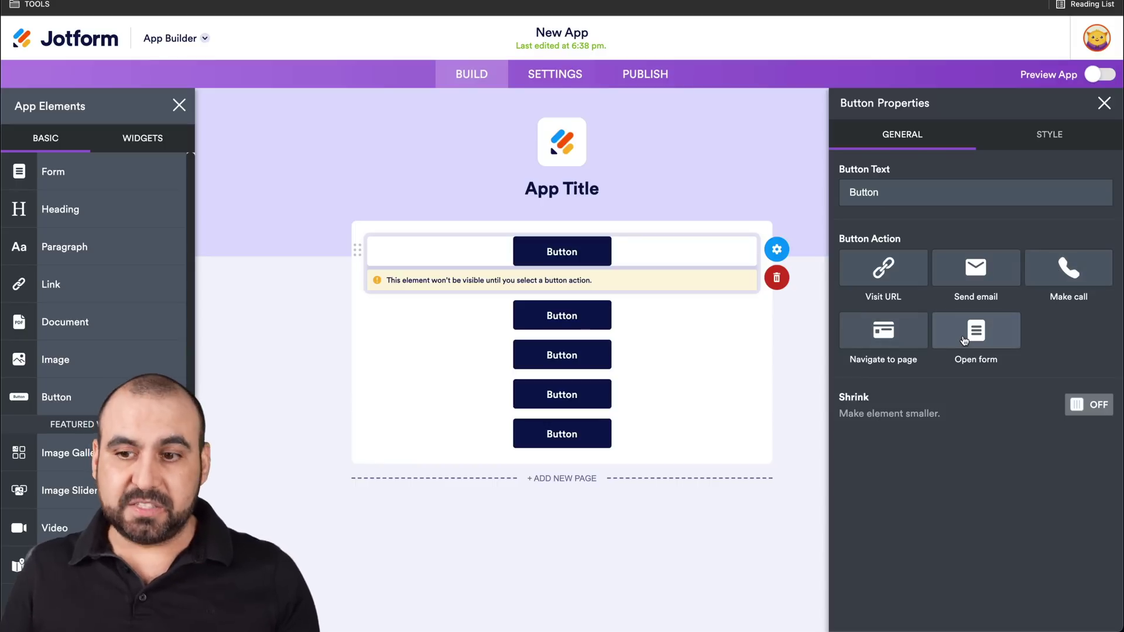
left_click(885, 268)
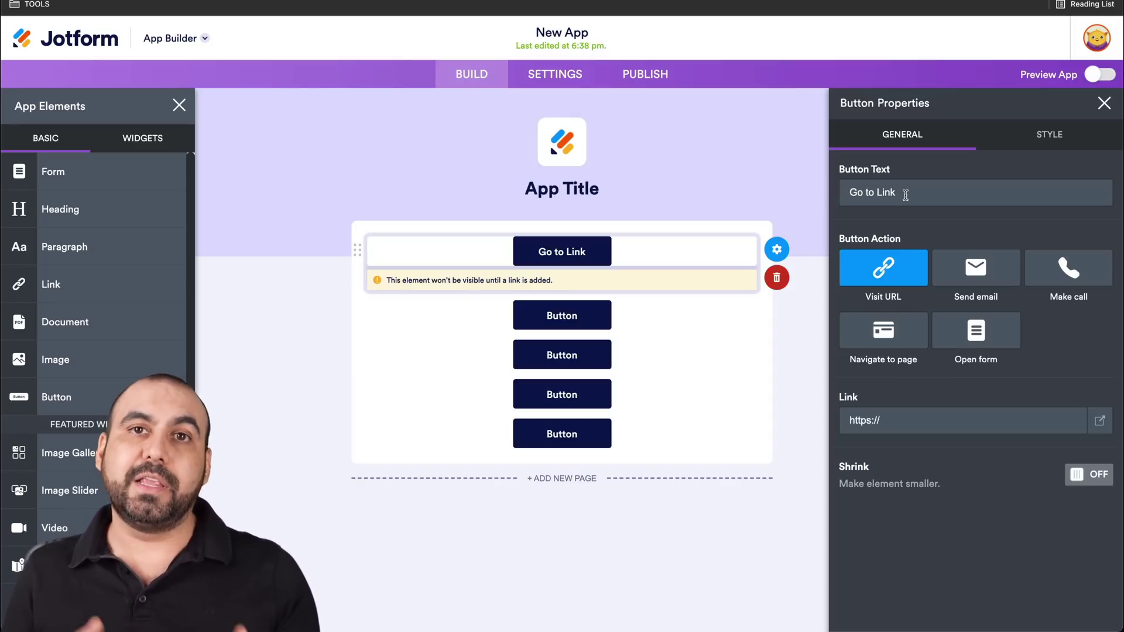
left_click(906, 421)
type("jot")
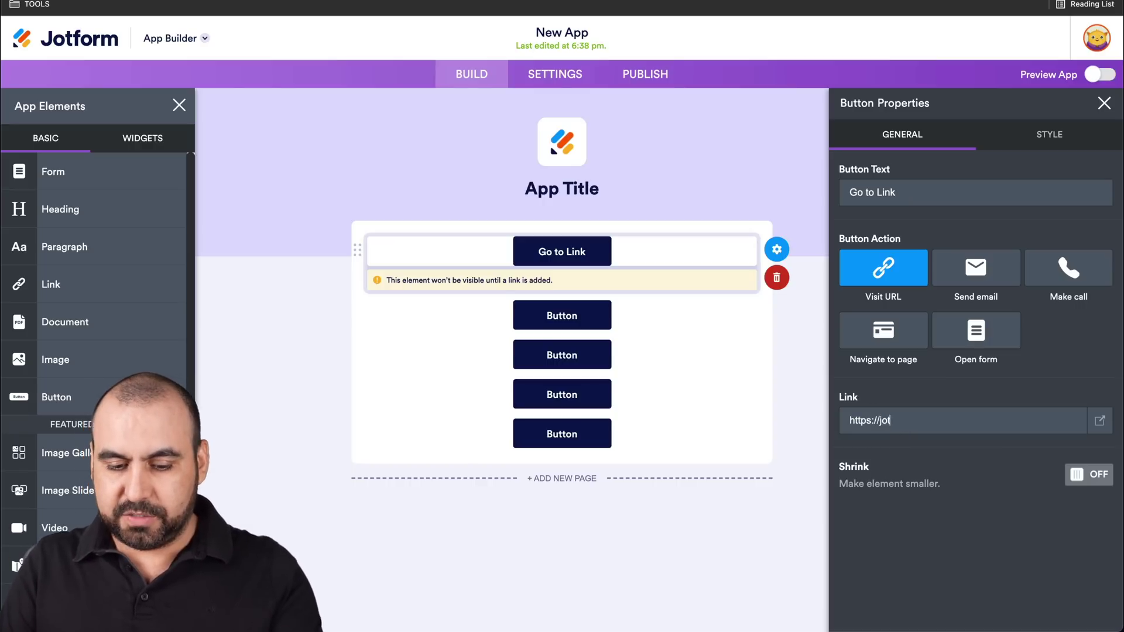
type("form.com")
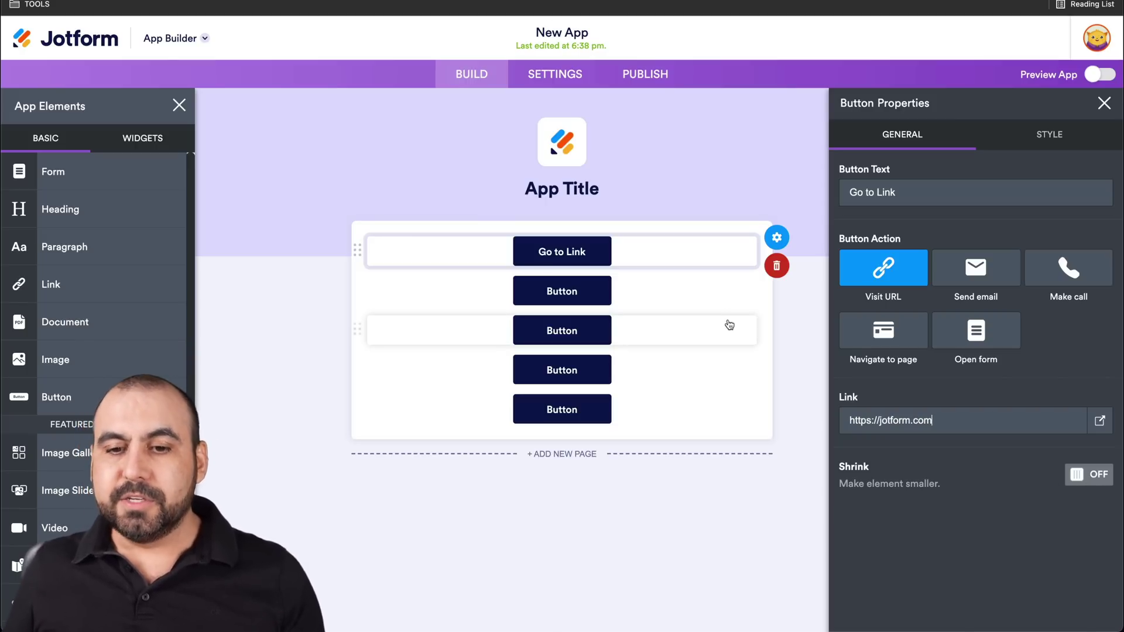
- Set the second button to Send email and change its text to 'Contact Us'
left_click(645, 287)
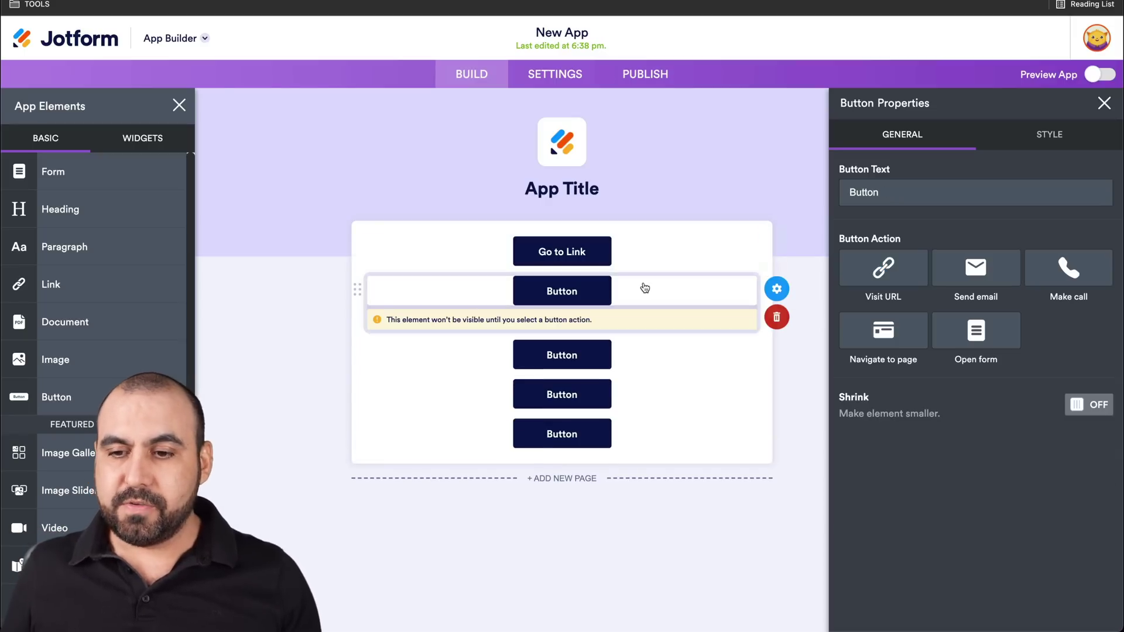
left_click(986, 274)
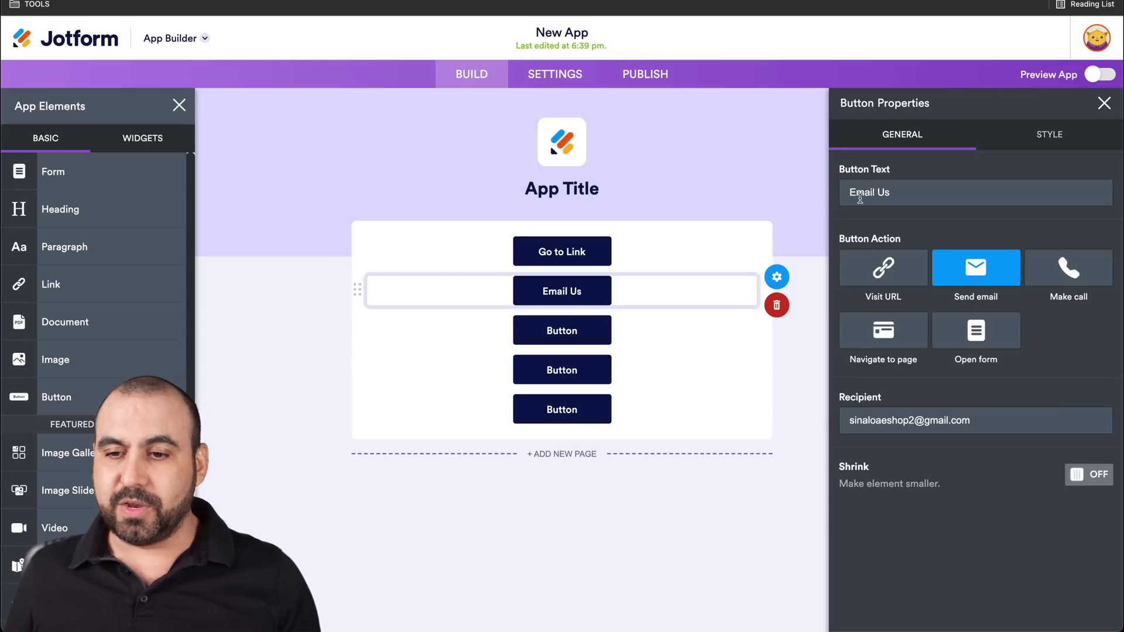
left_click_drag(850, 192, 891, 192)
type("Conto")
key("BackSpace")
type("act u")
key("BackSpace")
type("Us")
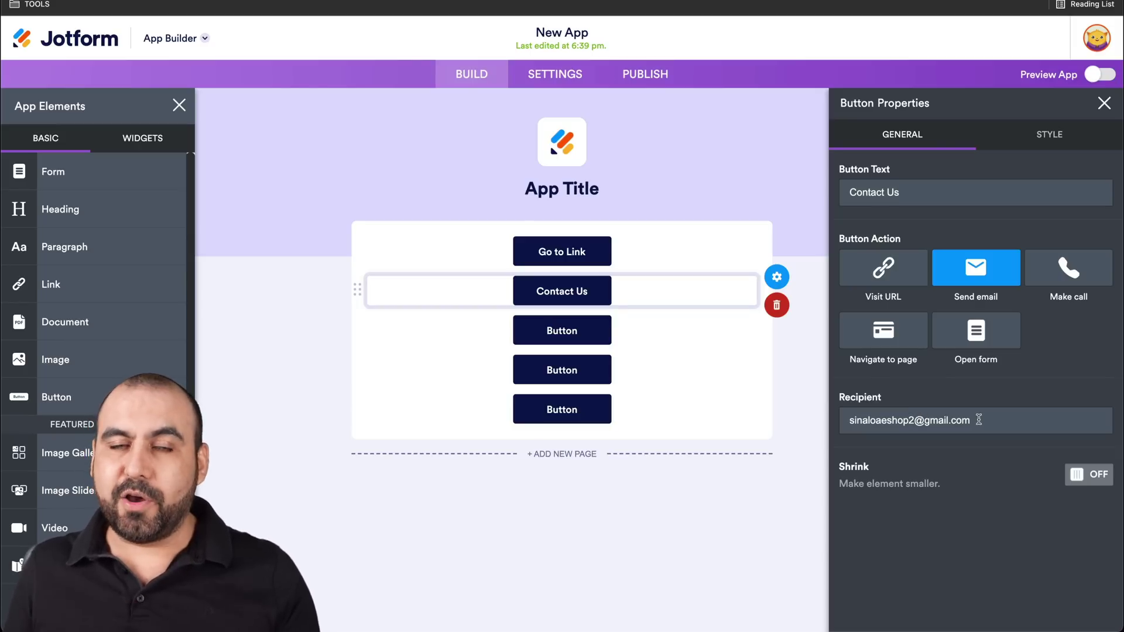
- Make the third button place a call to the entered phone number, then select the fourth button
left_click(654, 331)
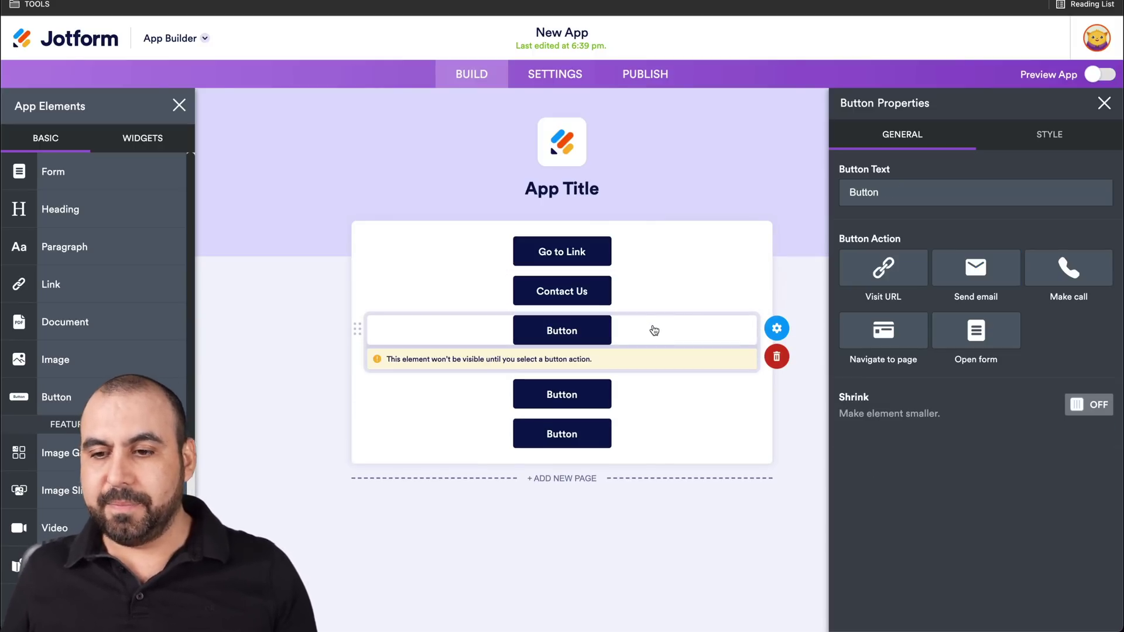
left_click(1069, 268)
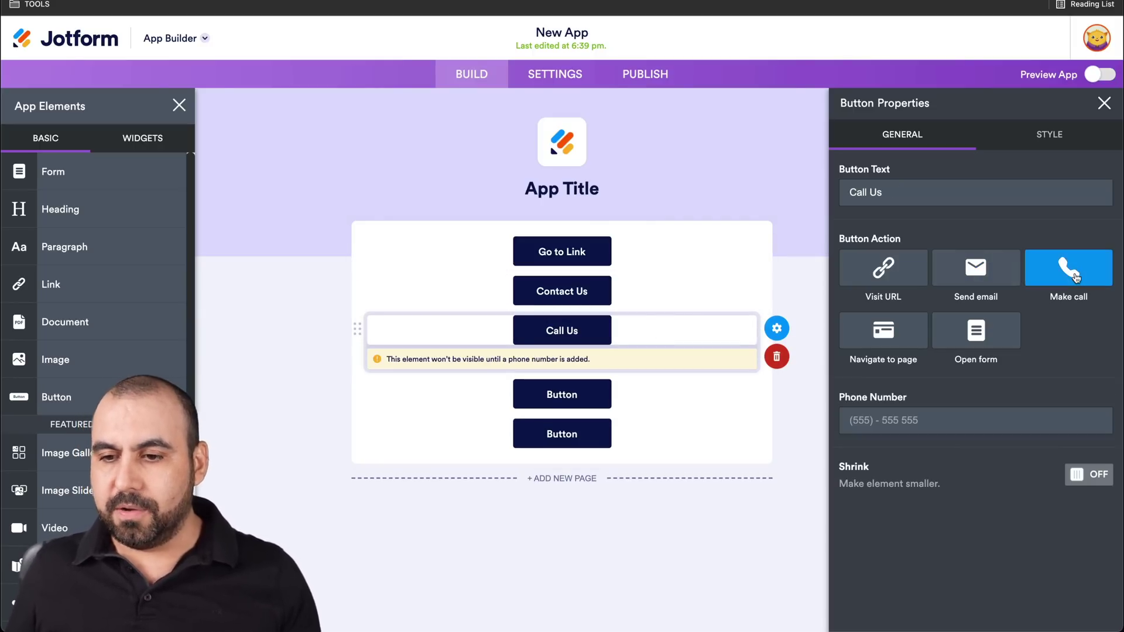
left_click(853, 420)
type("12312")
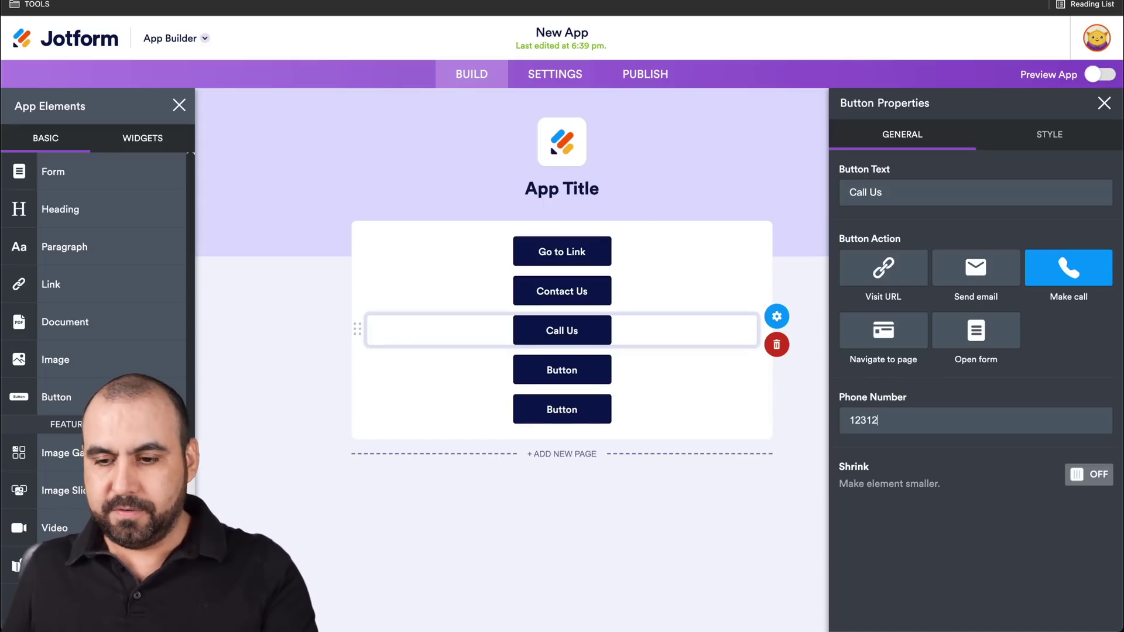
type("3456")
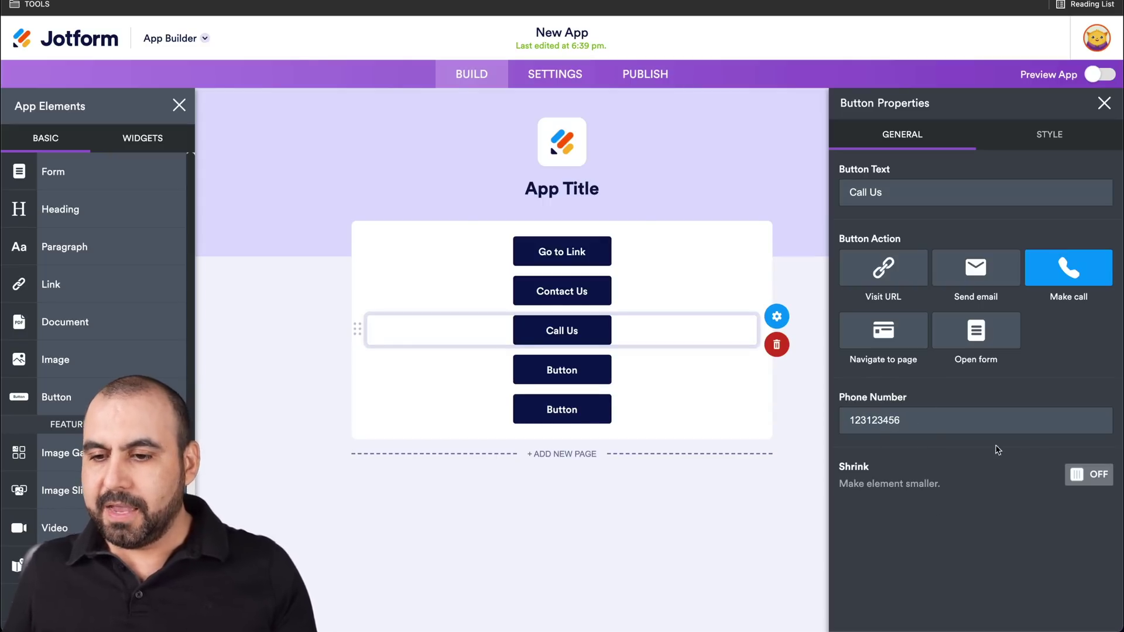
left_click(681, 373)
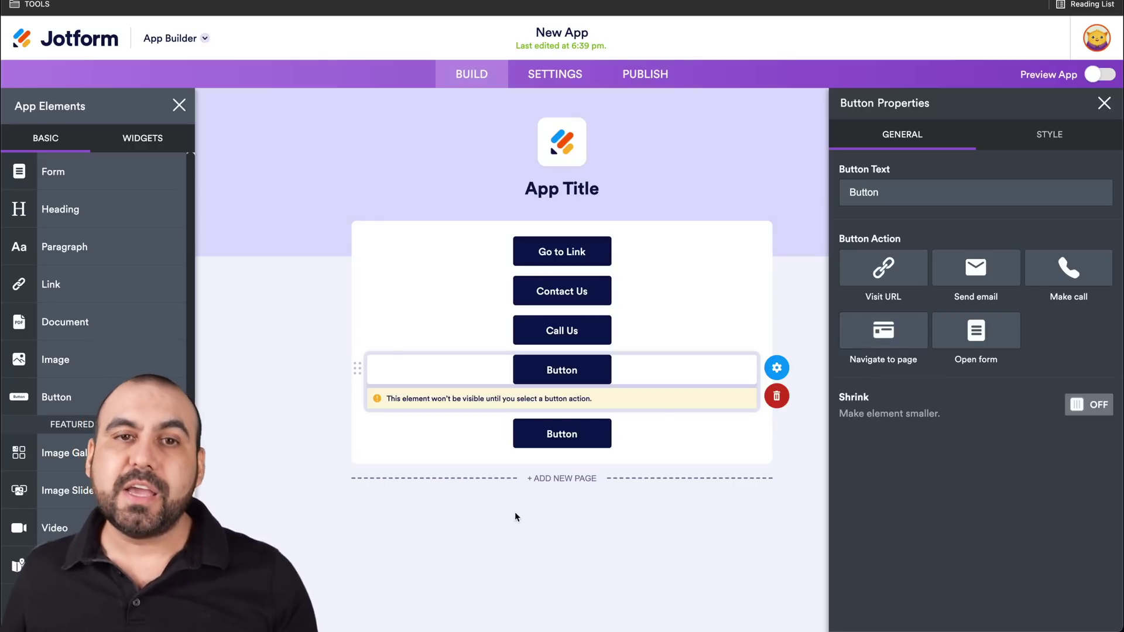
- Add a new app page named Promotions
left_click(561, 479)
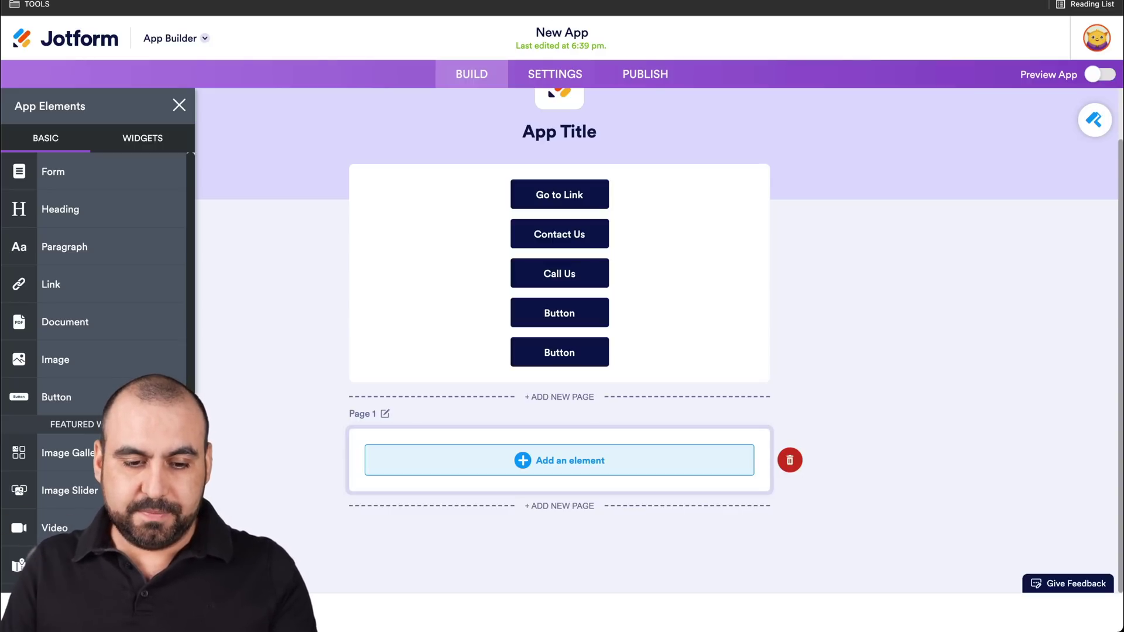
left_click(388, 549)
double_click(597, 312)
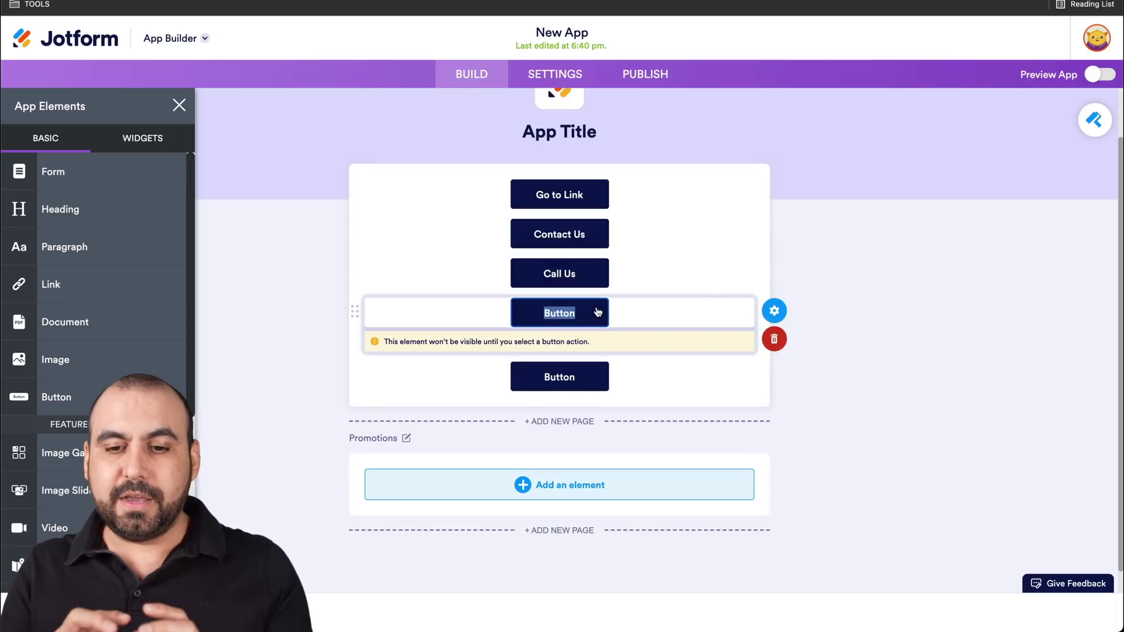
- Make the fourth button navigate to the Promotions page, with button text 'Promotions'
left_click(786, 311)
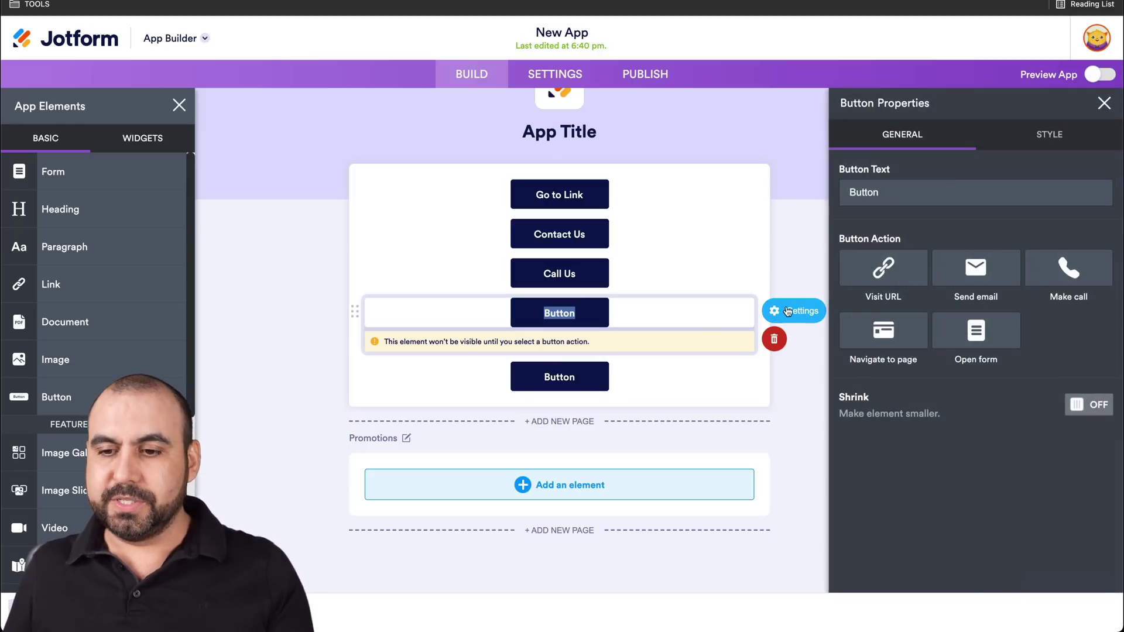
left_click(902, 332)
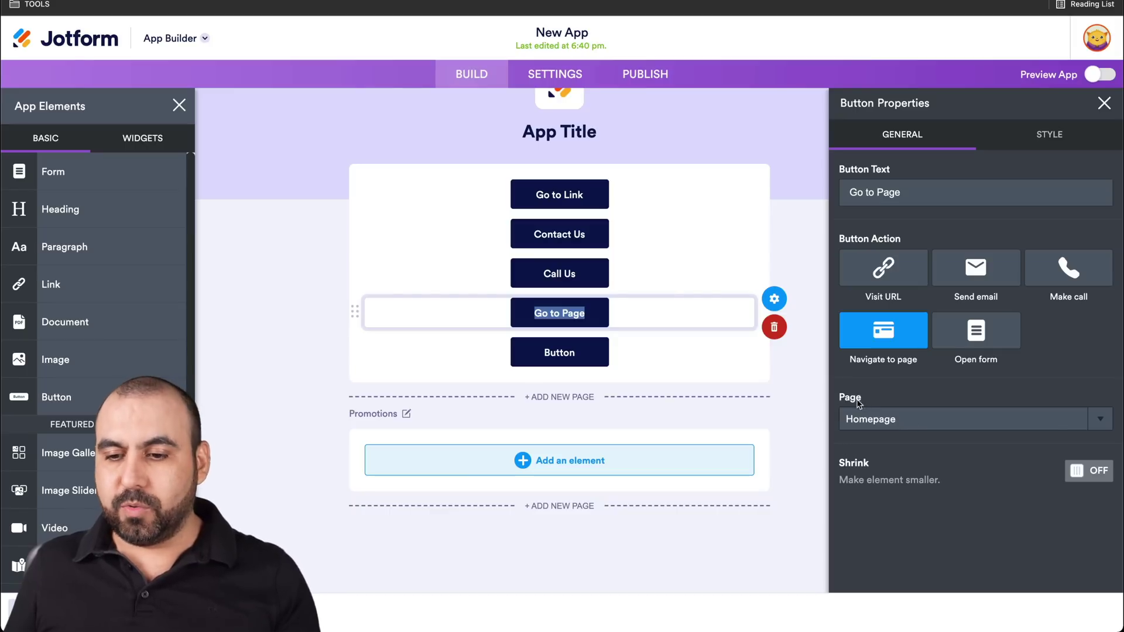
left_click(926, 420)
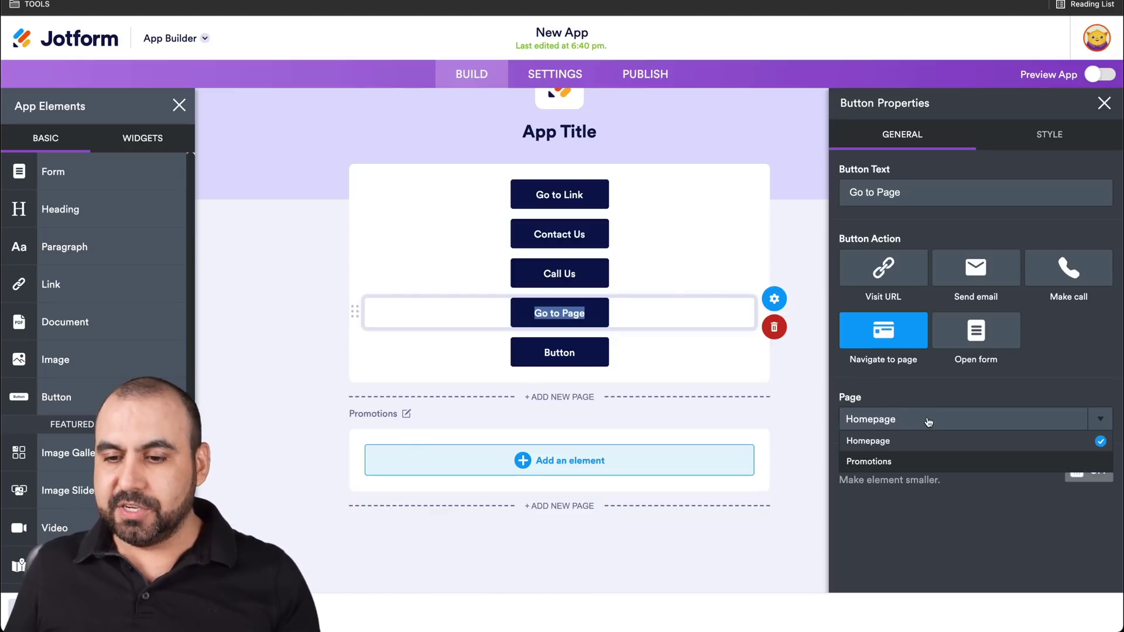
left_click(895, 462)
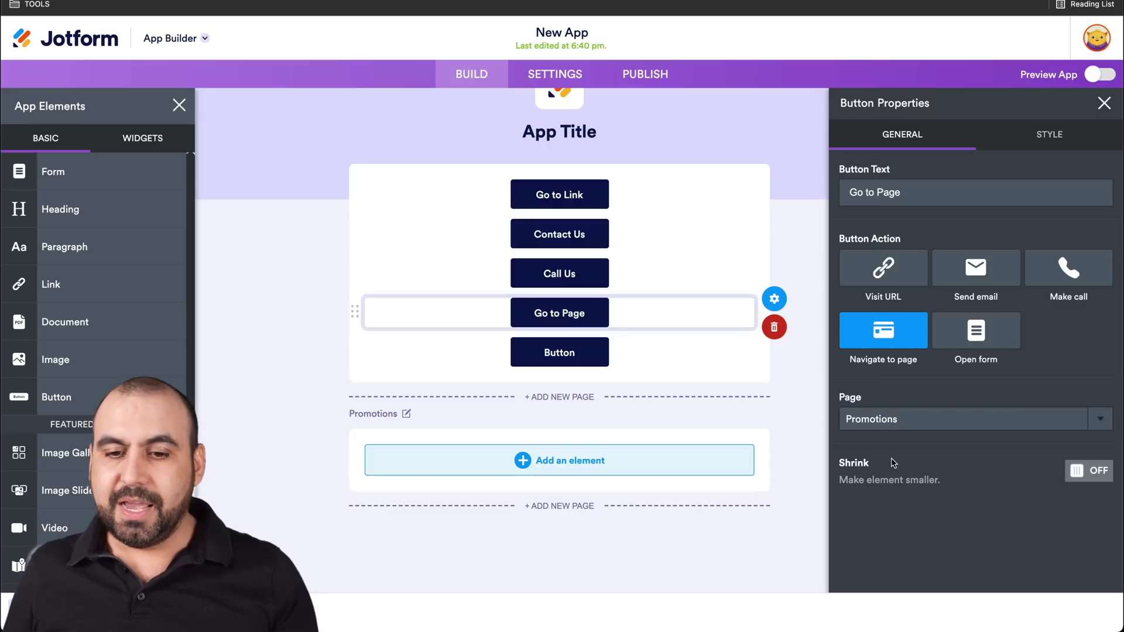
left_click_drag(914, 192, 830, 192)
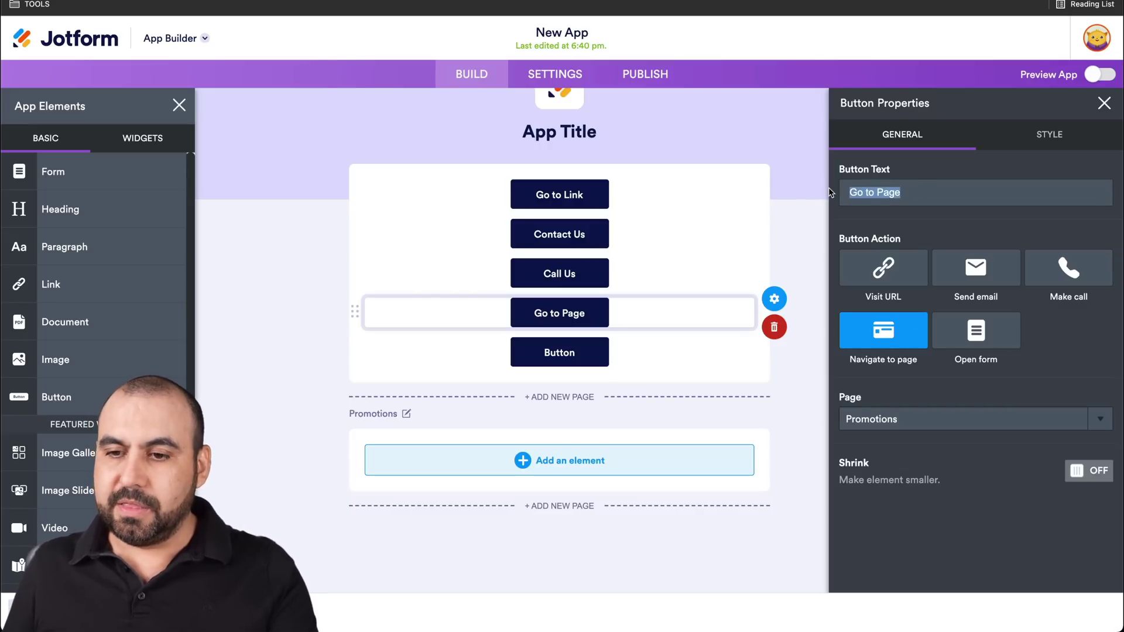
type("Promotions")
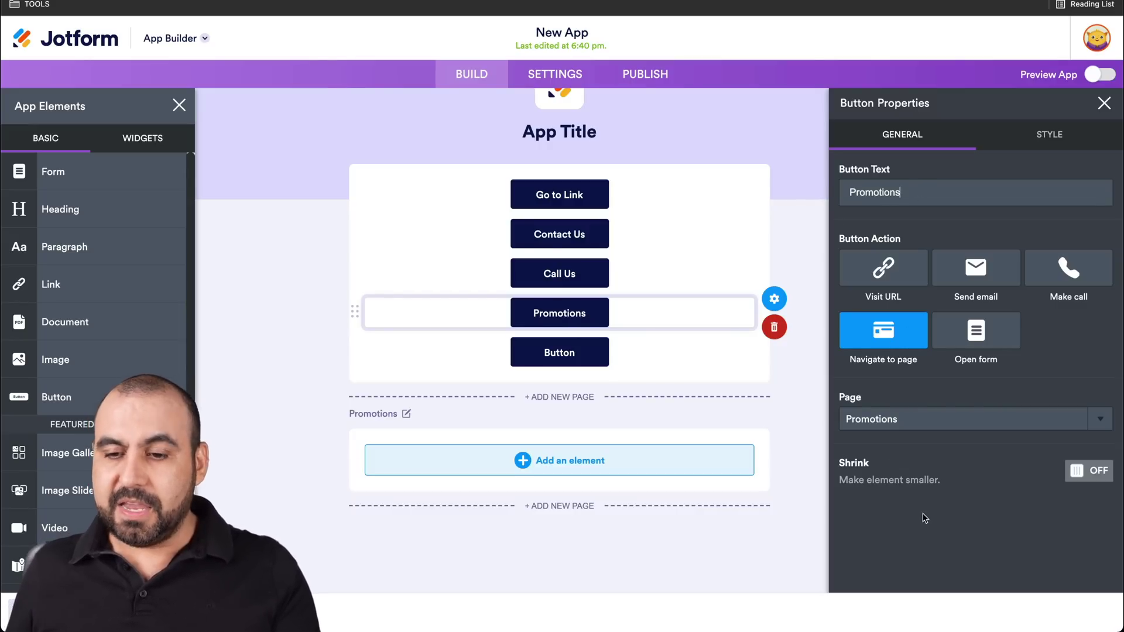
left_click(939, 421)
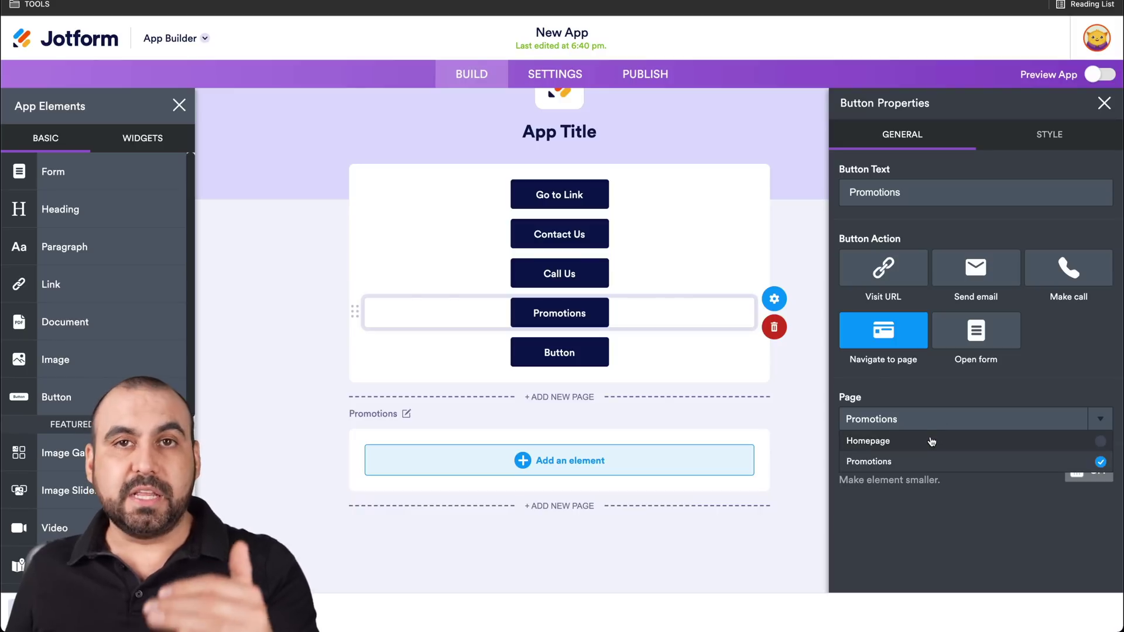
left_click(940, 520)
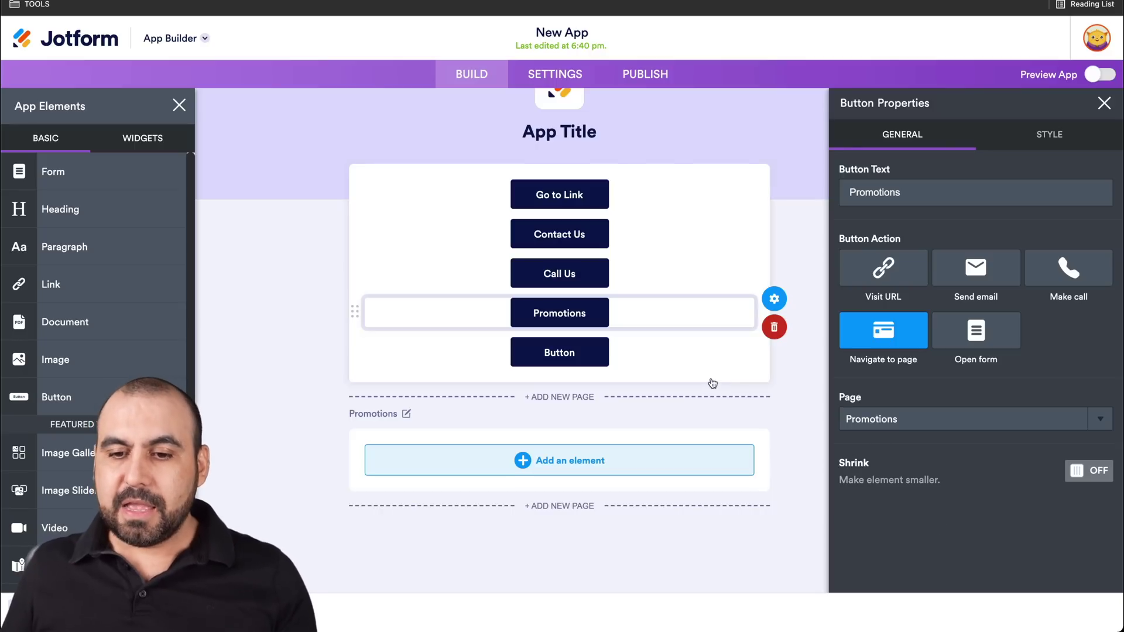
left_click(678, 358)
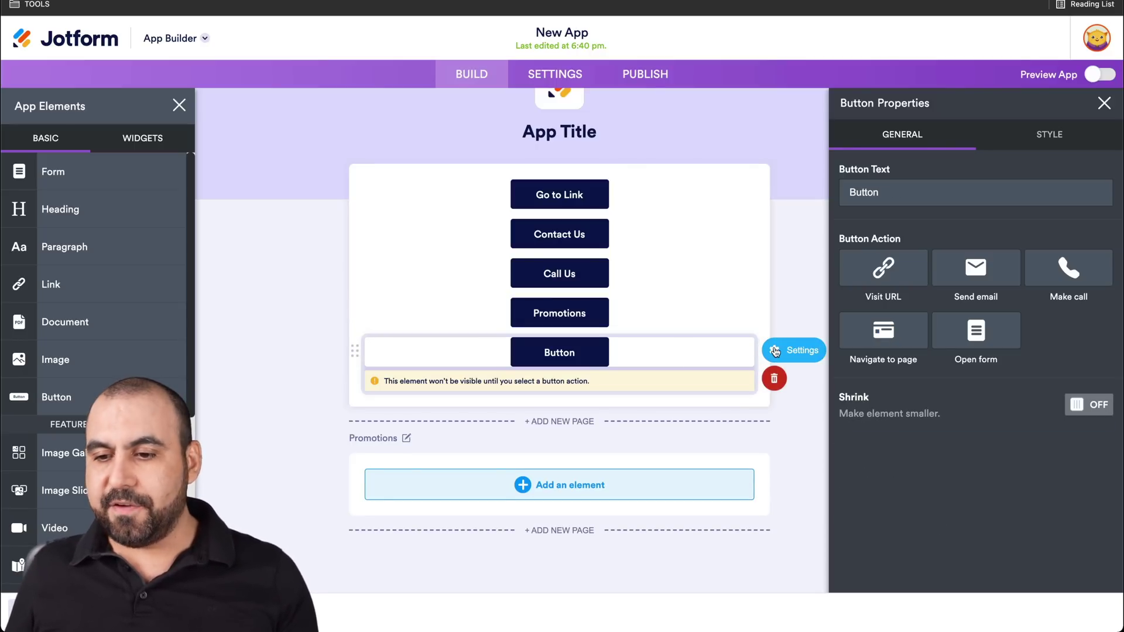
- Set the fifth button to open the Restaurant Reservation Form, then close its properties
left_click(989, 340)
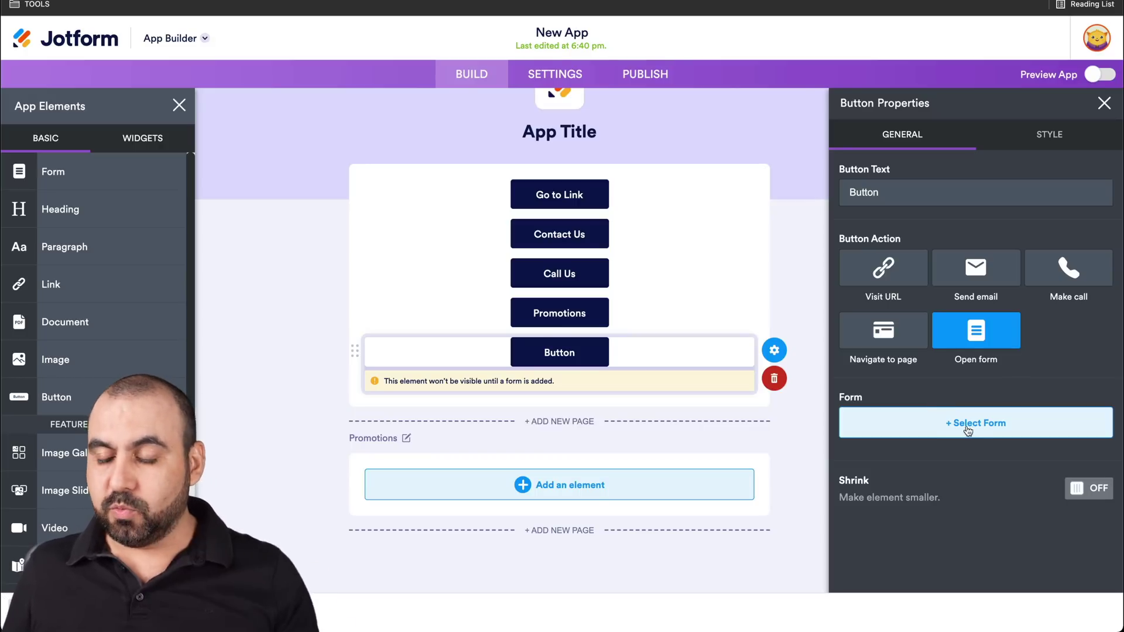
left_click(987, 424)
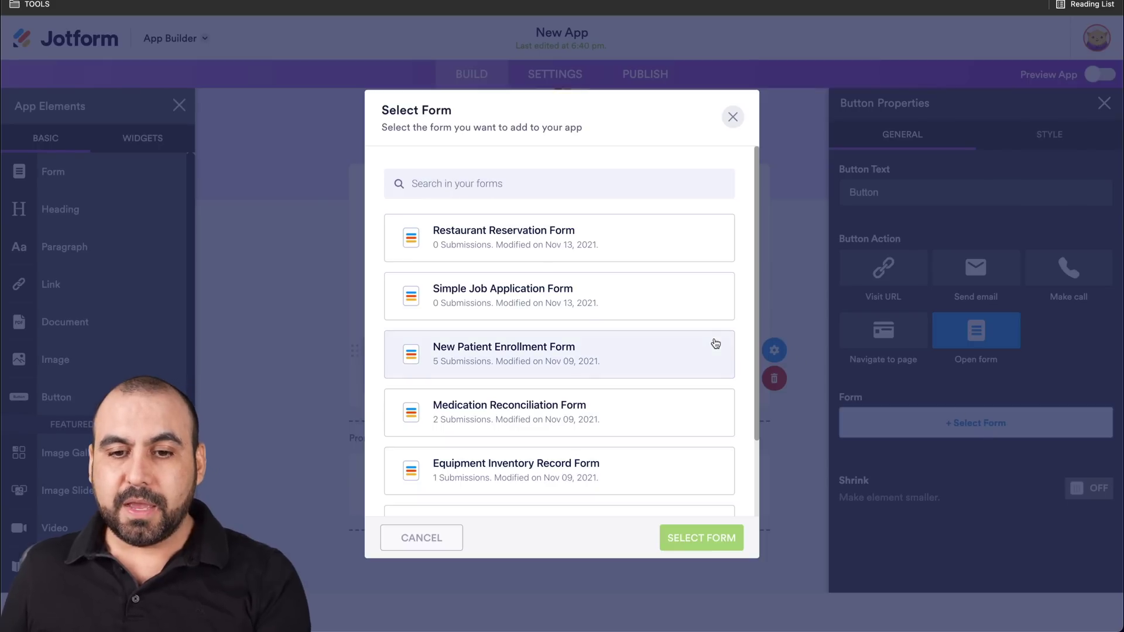
scroll(557, 321, "down", 3)
scroll(557, 324, "up", 3)
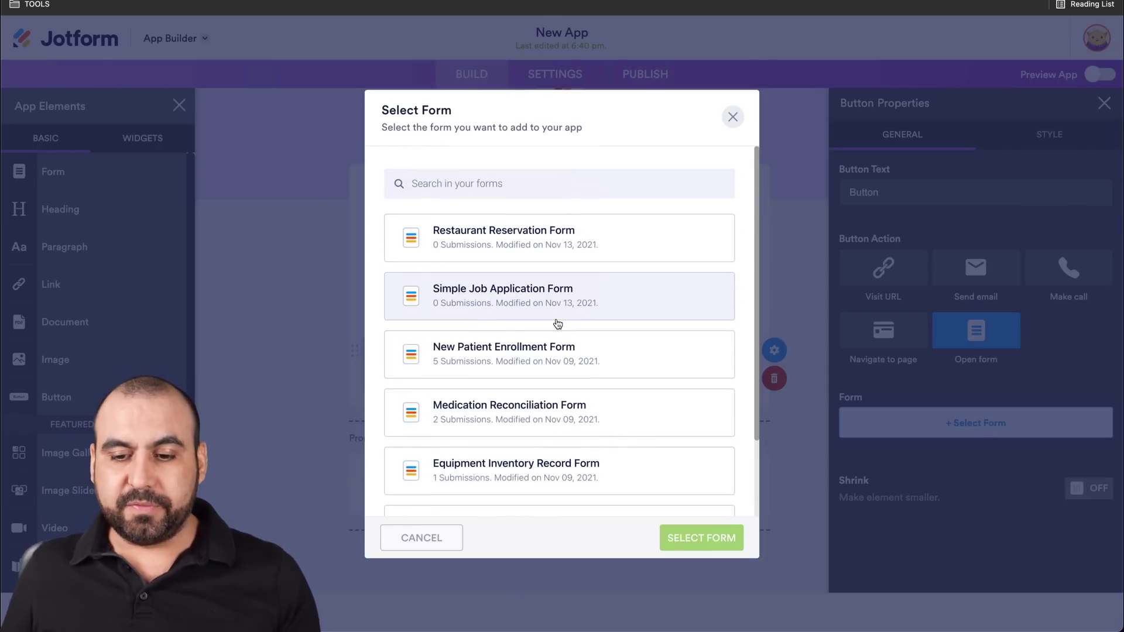
left_click(579, 251)
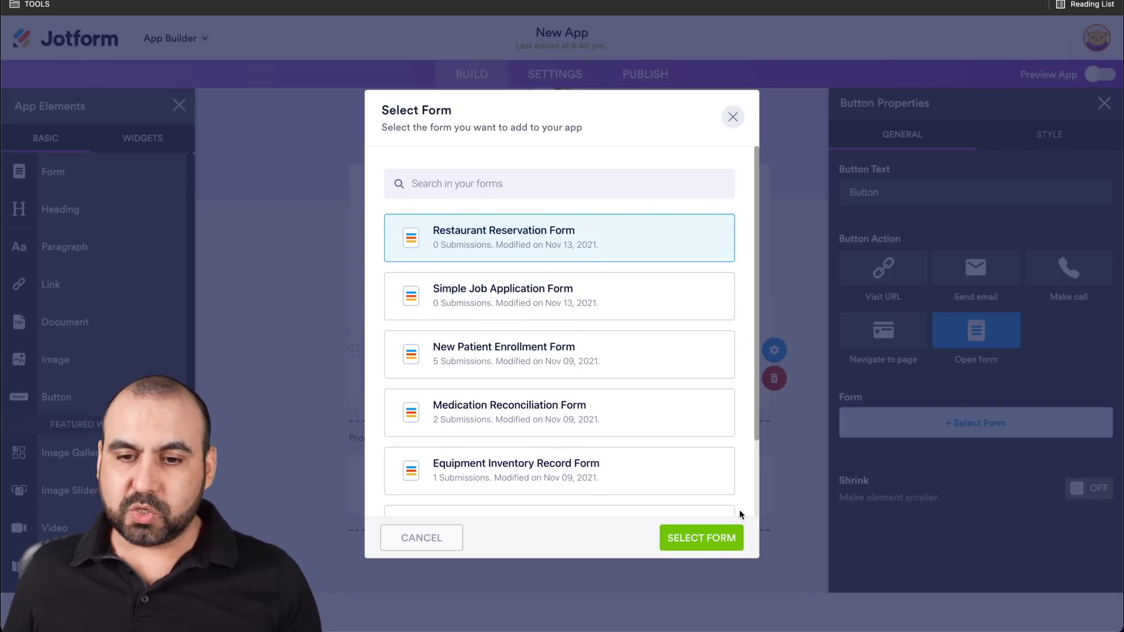
left_click(701, 540)
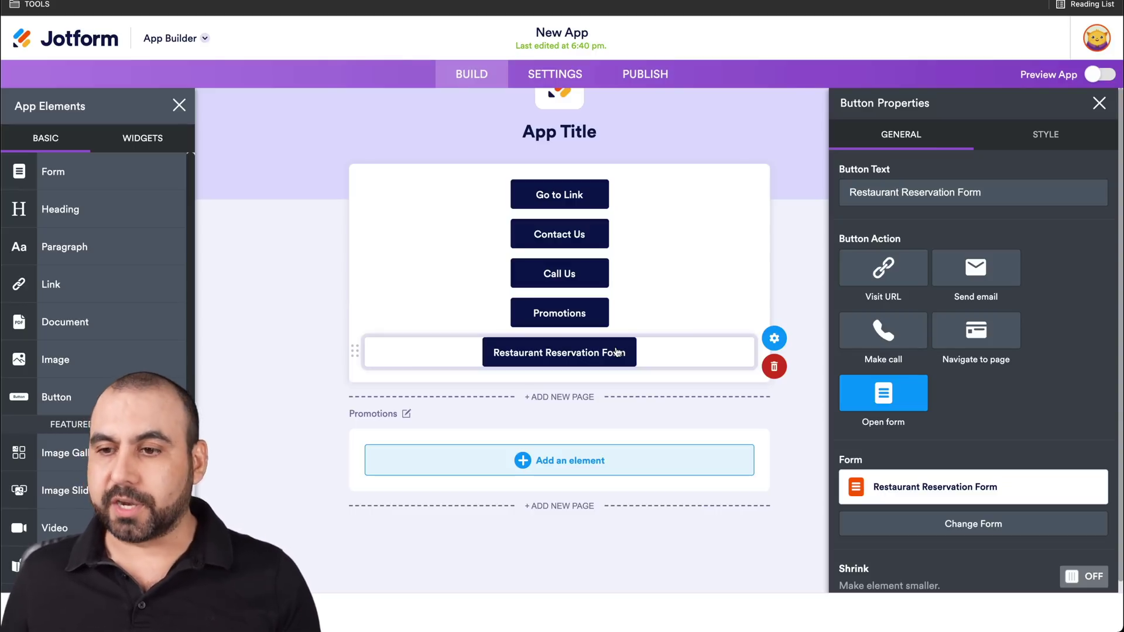
left_click(1098, 76)
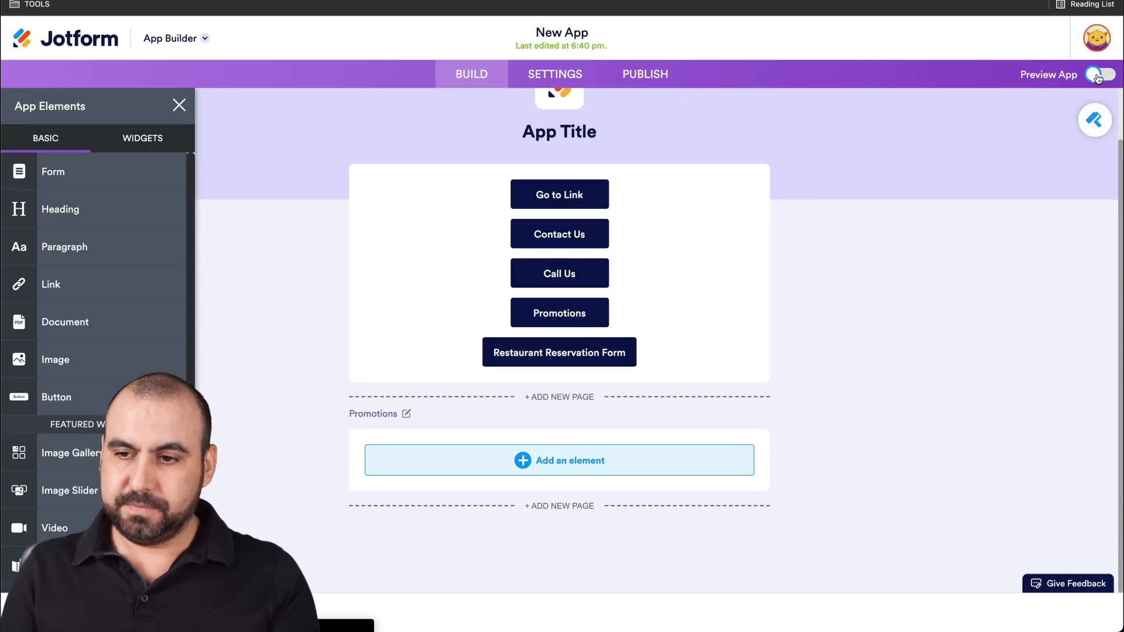
- Turn on app preview and show the QR code for trying it on a device
left_click(1099, 76)
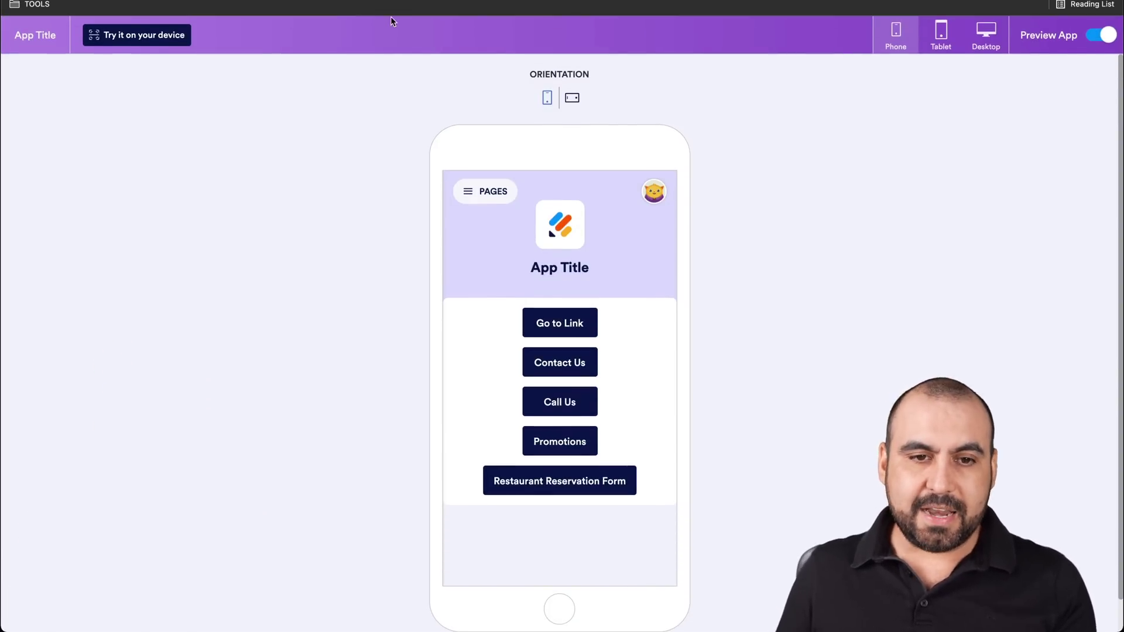
left_click(141, 41)
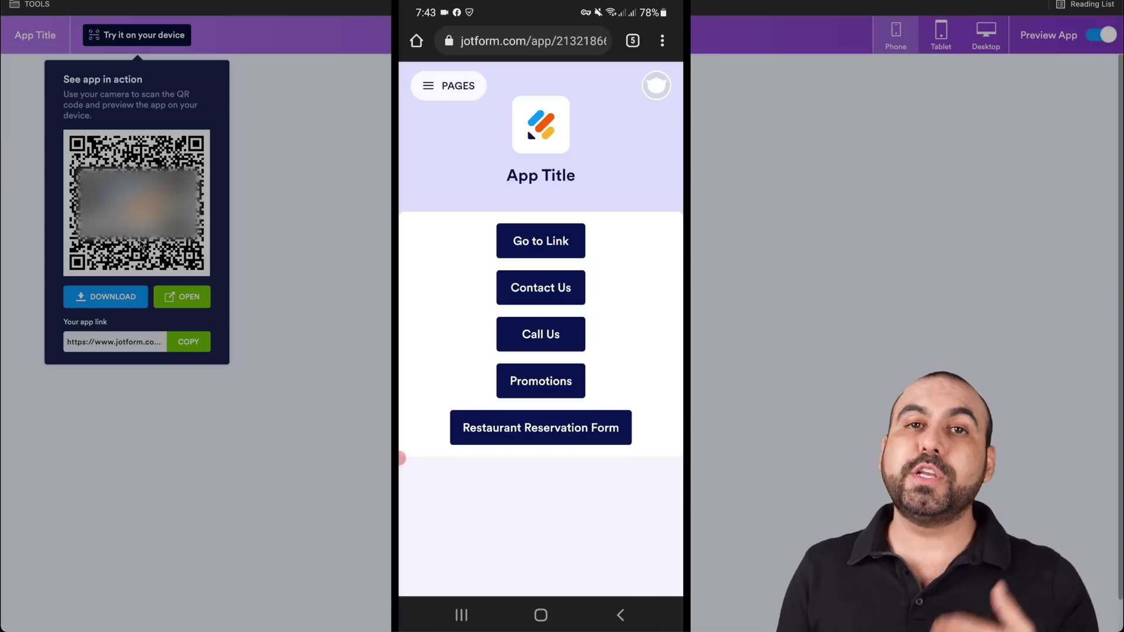
left_click(540, 427)
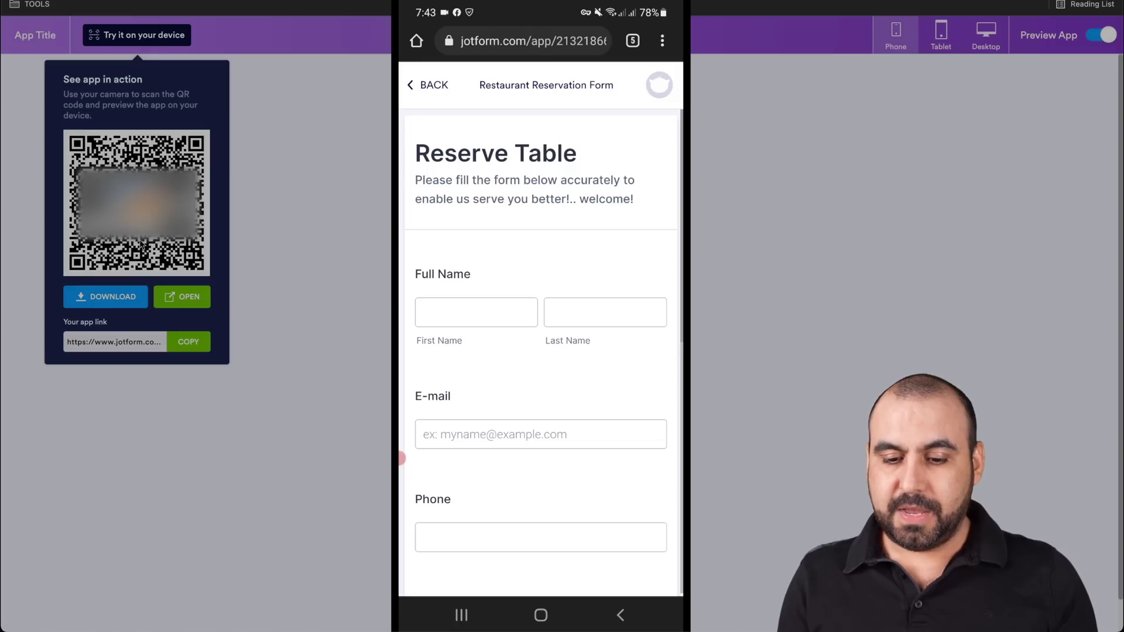
scroll(541, 351, "down", 8)
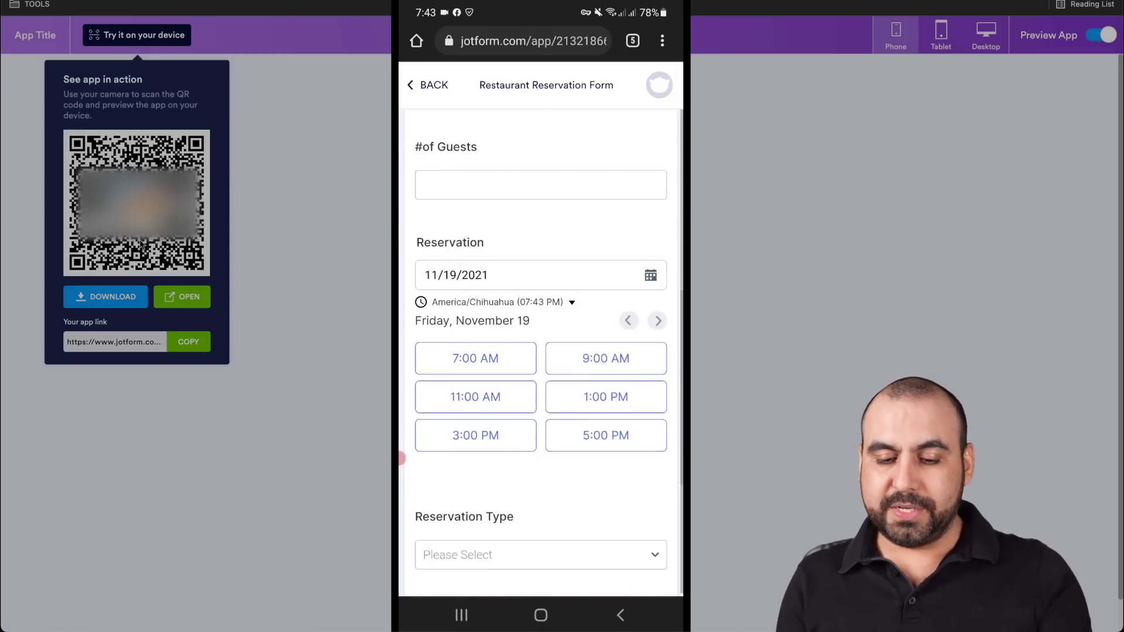